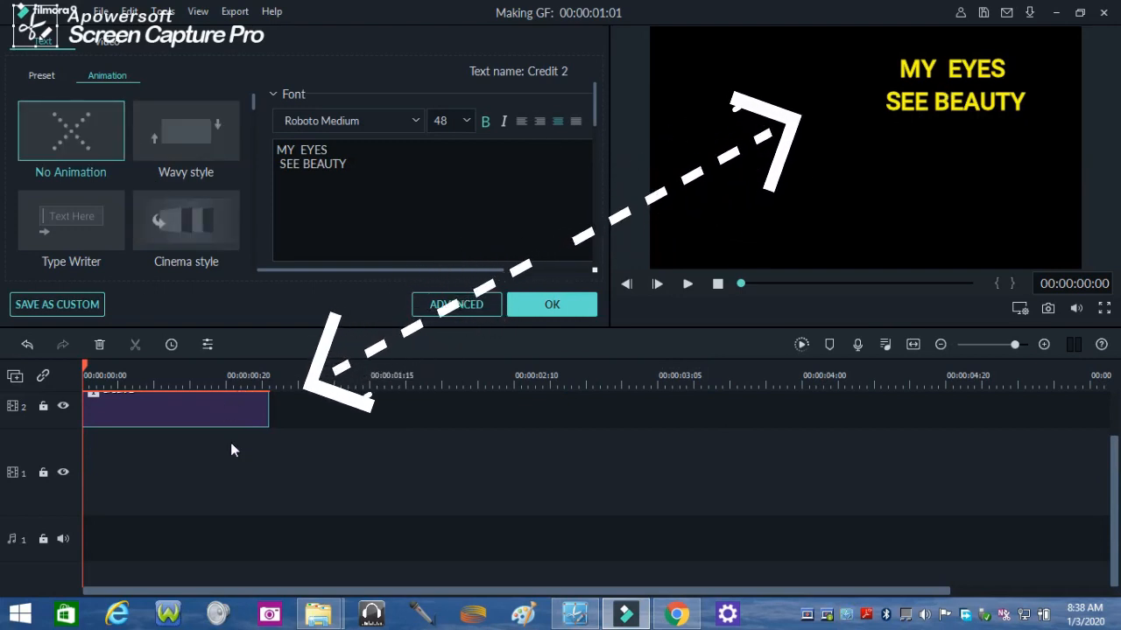
# - Confirm the MY EYES SEE BEAUTY title text and place the 170216A_040_MansFaceCU clip at the start of video track 1
pyautogui.moveTo(374, 169); pyautogui.dragTo(301, 151)
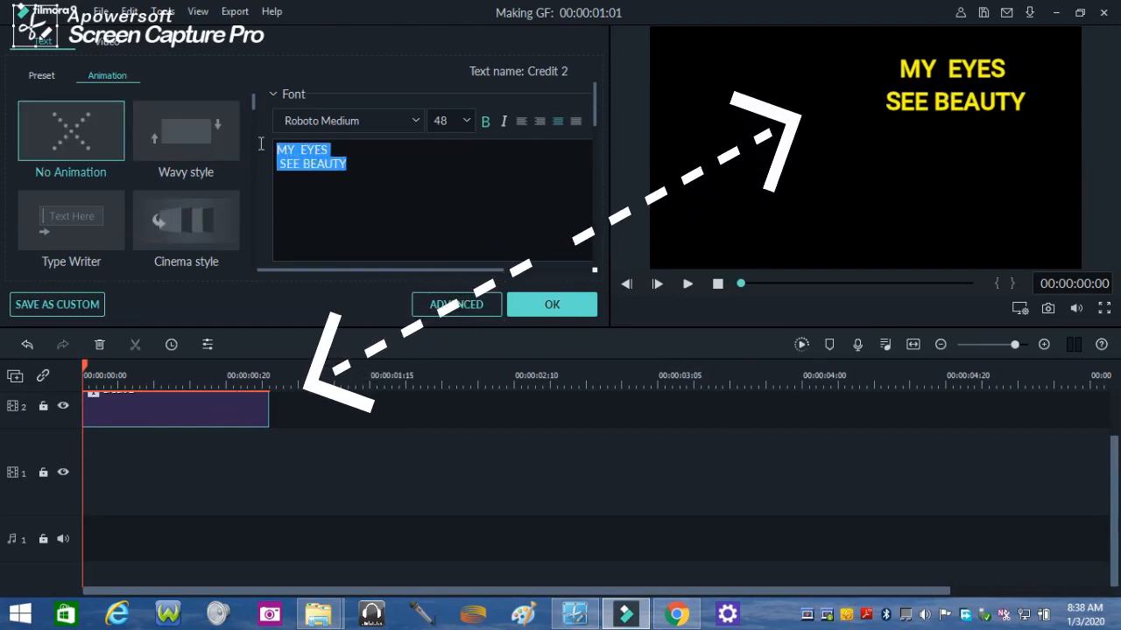
pyautogui.click(551, 305)
pyautogui.moveTo(199, 124); pyautogui.dragTo(175, 478)
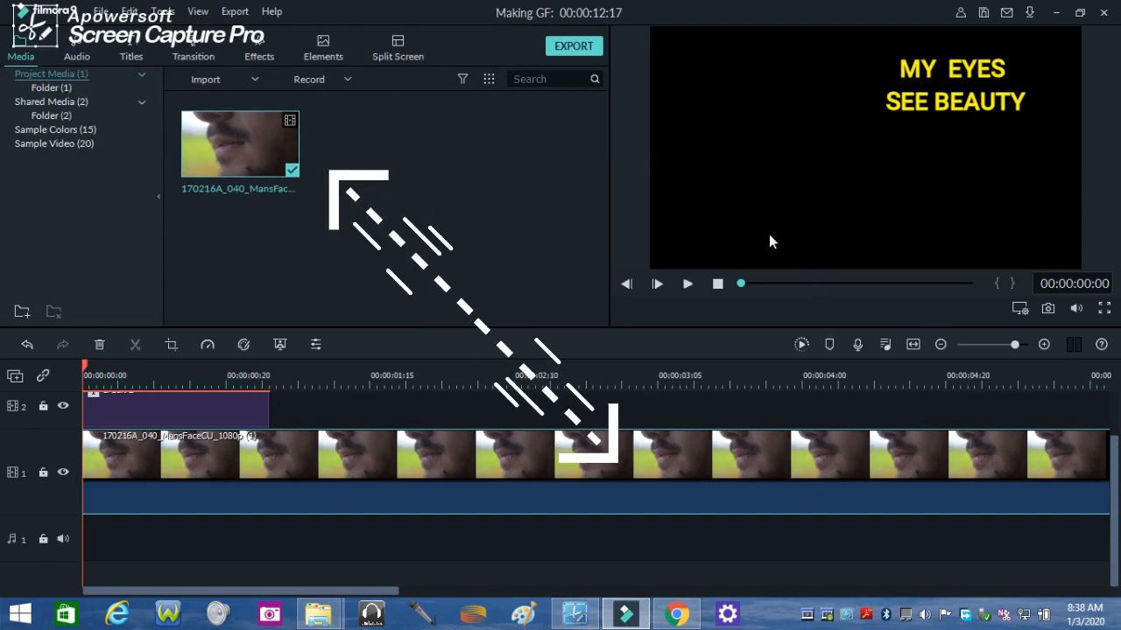
# - Preview the face clip to find a good spot and split it at 00:00:09:16
pyautogui.click(687, 284)
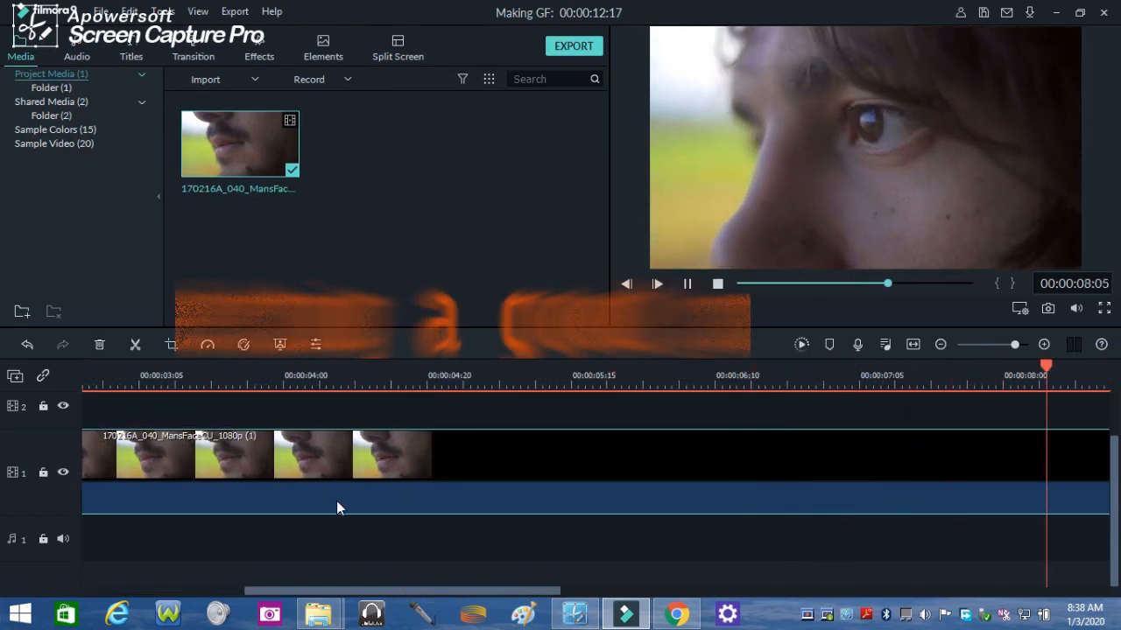
pyautogui.click(688, 284)
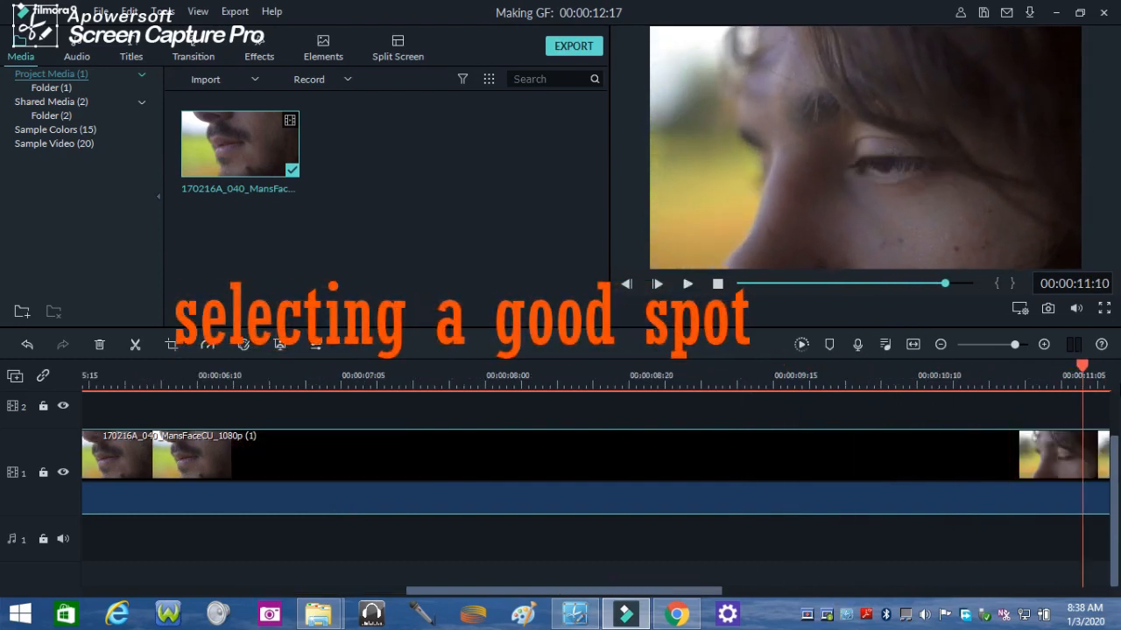
pyautogui.moveTo(1083, 372); pyautogui.dragTo(784, 371)
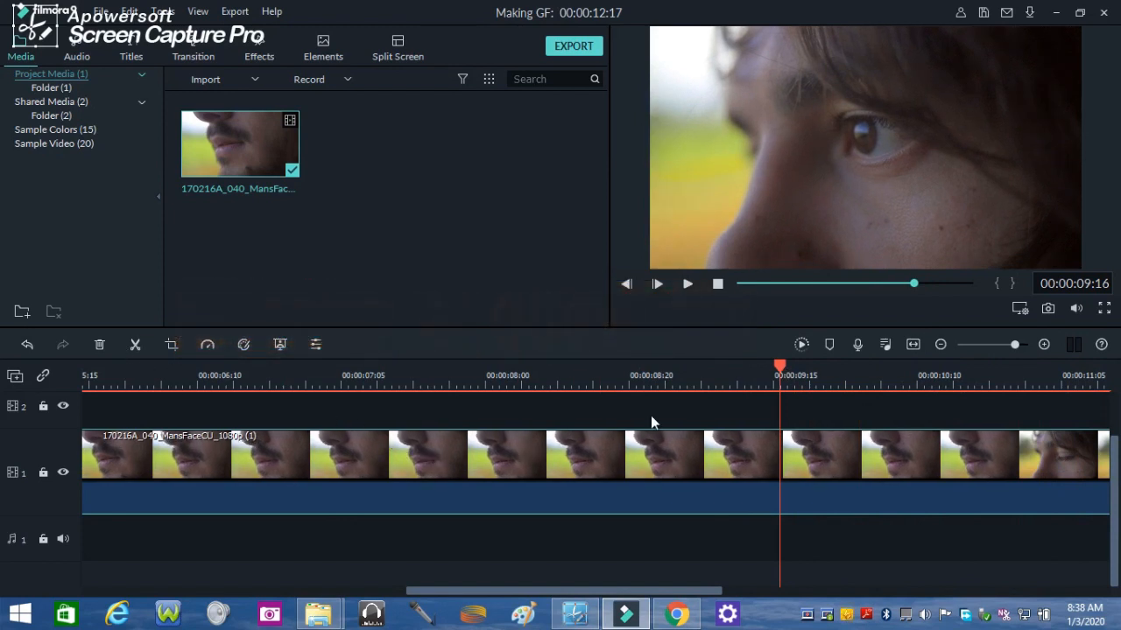
pyautogui.moveTo(475, 593); pyautogui.dragTo(604, 596)
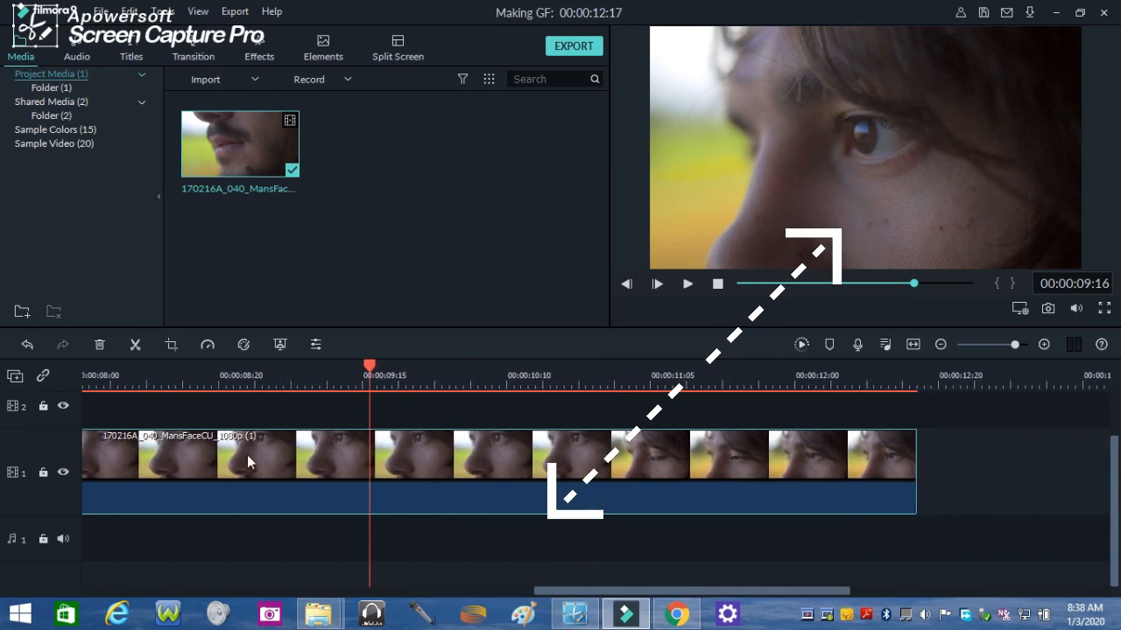
pyautogui.click(135, 344)
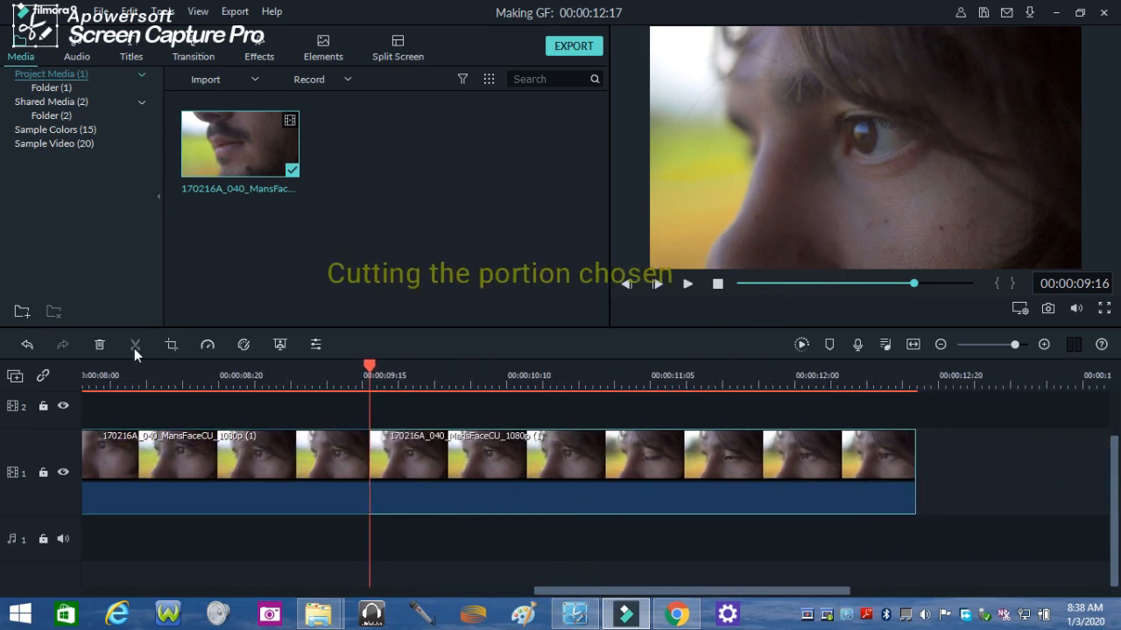
# - Cut away the part of the clip before the split and play back the remaining footage
pyautogui.rightClick(210, 455)
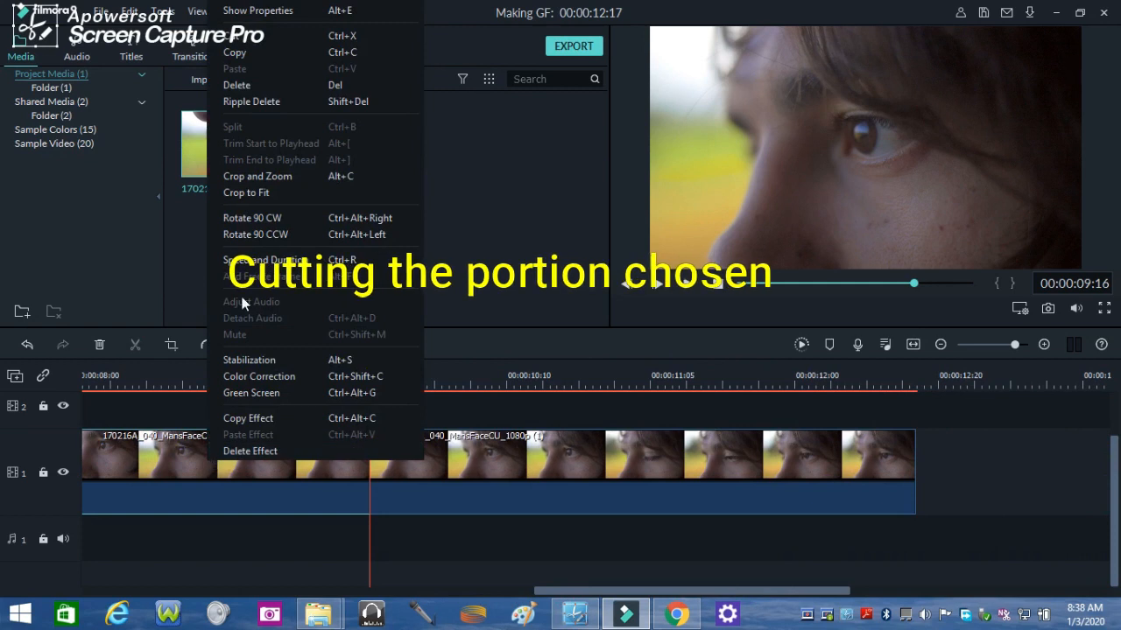
pyautogui.click(239, 36)
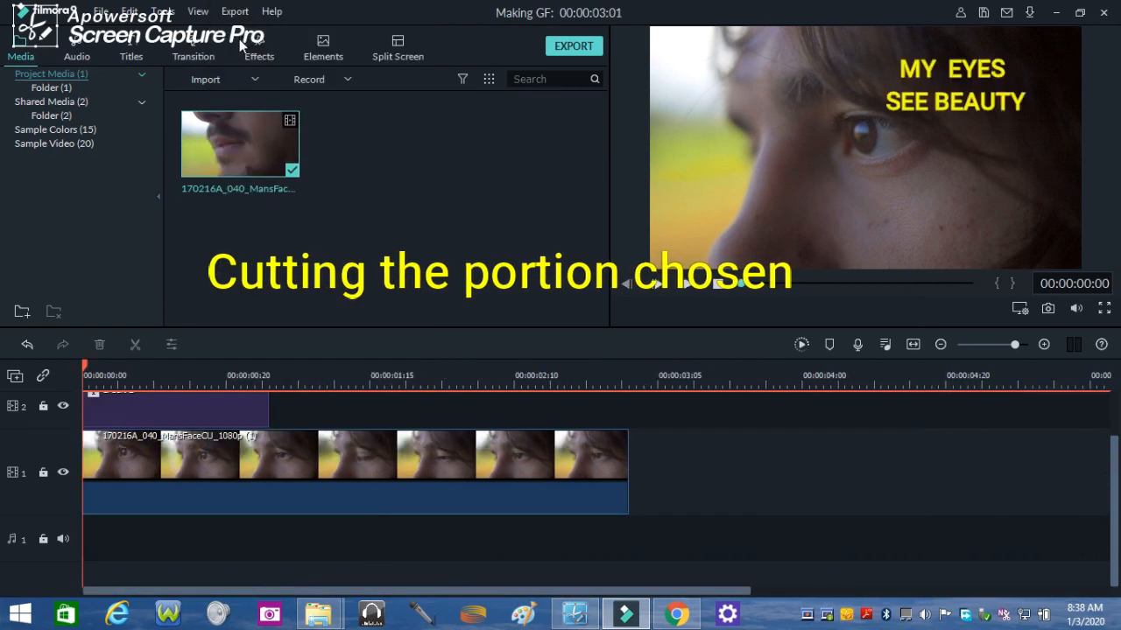
pyautogui.click(688, 284)
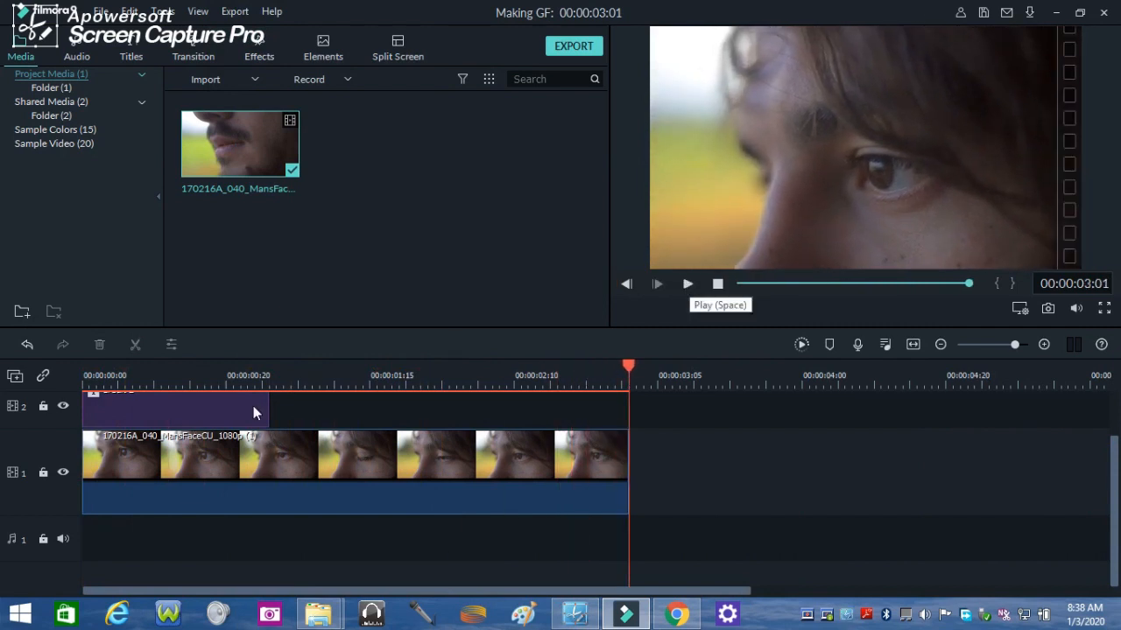
# - Extend the title on track 2 to match the video clip's length and play back the result
pyautogui.moveTo(266, 407); pyautogui.dragTo(614, 409)
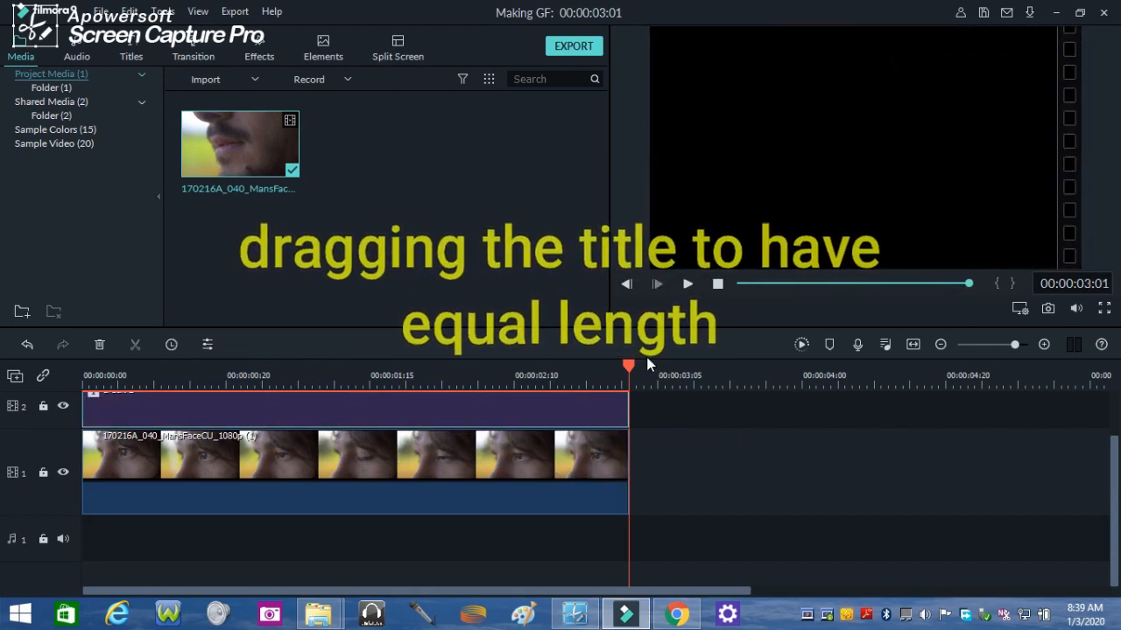
pyautogui.click(716, 285)
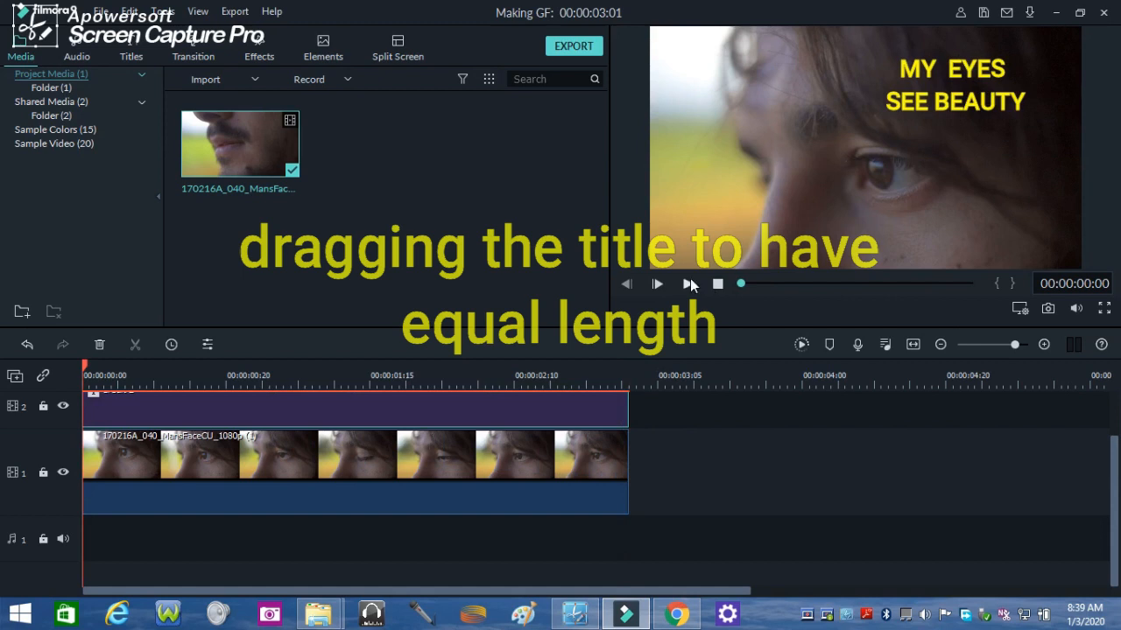
pyautogui.click(690, 281)
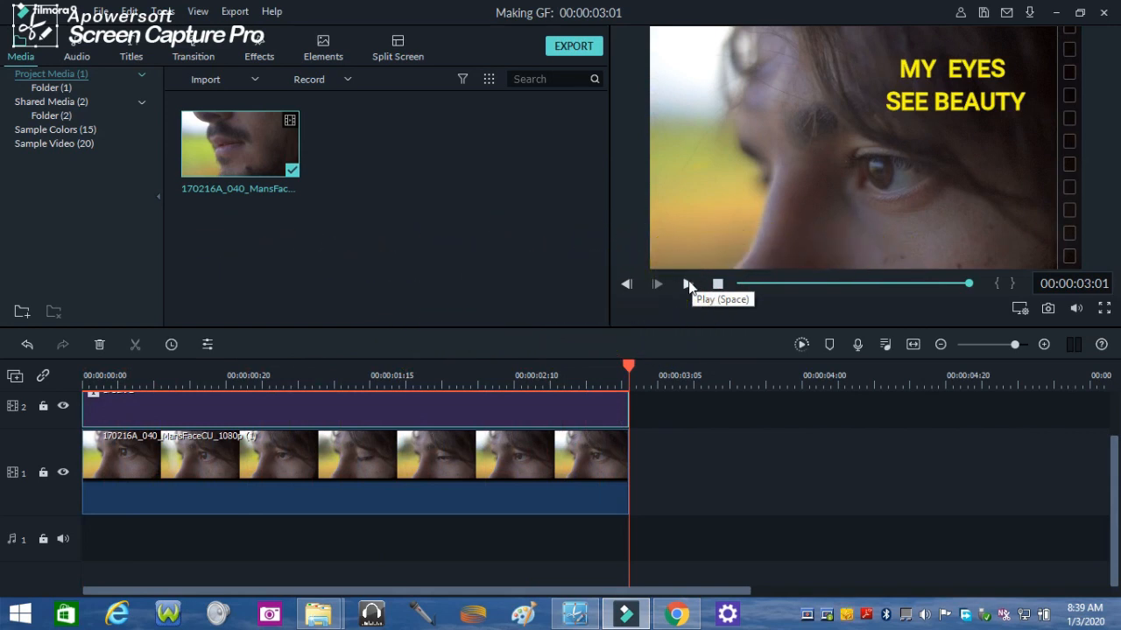
pyautogui.click(688, 285)
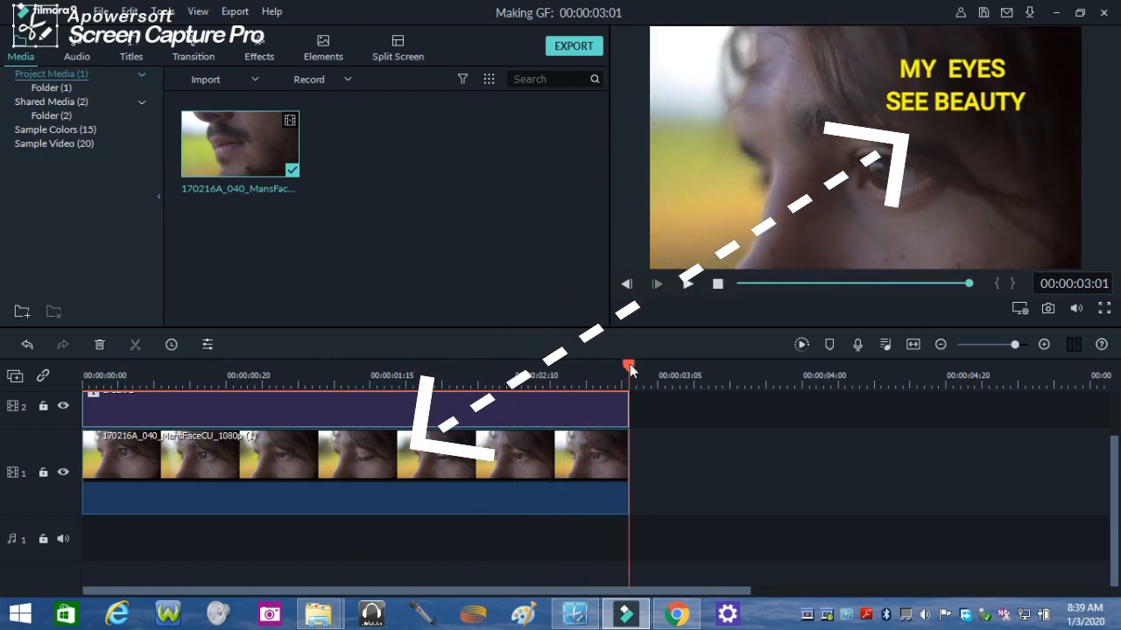
pyautogui.click(688, 284)
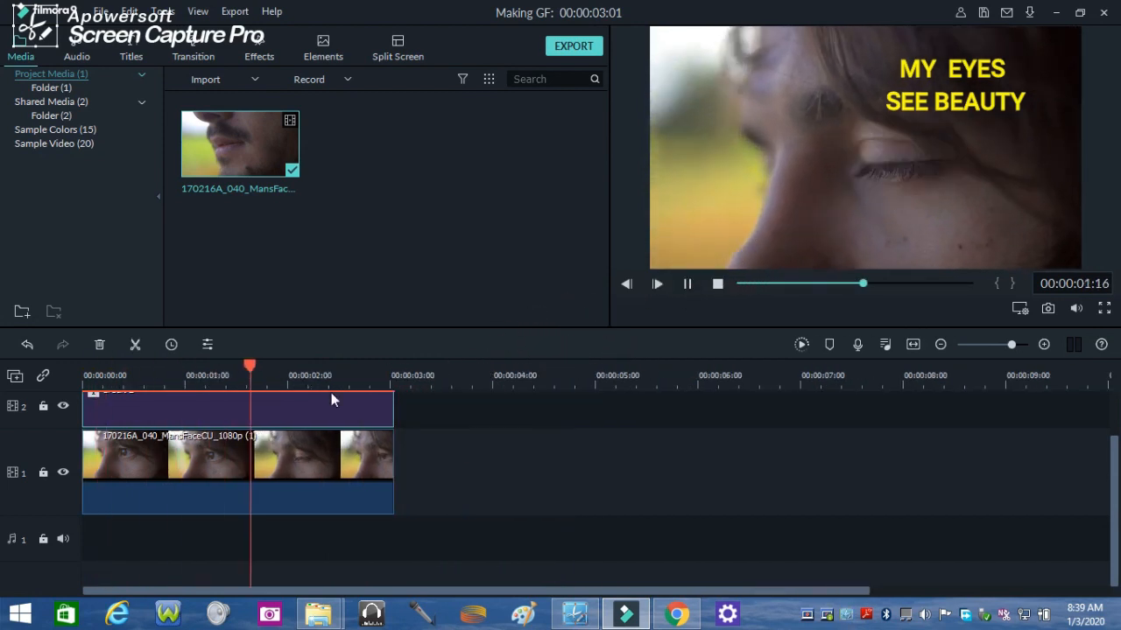
# - Apply the Pinwheel animation to the MY EYES SEE BEAUTY title and play it back
pyautogui.click(717, 284)
pyautogui.moveTo(85, 374); pyautogui.dragTo(102, 375)
pyautogui.doubleClick(176, 411)
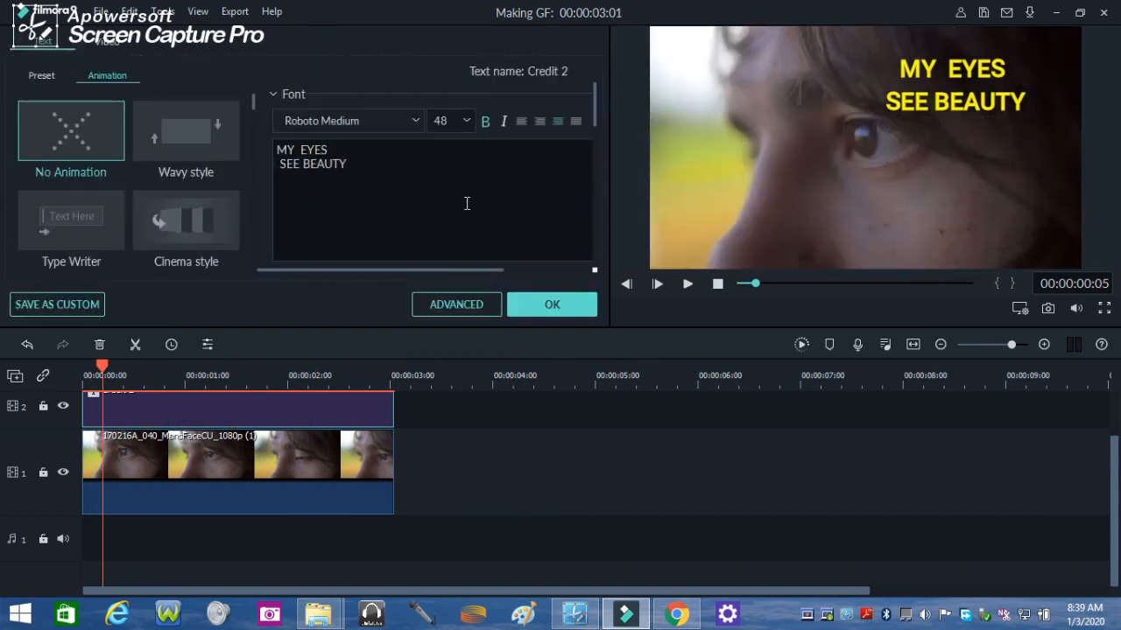
pyautogui.moveTo(369, 173); pyautogui.dragTo(257, 143)
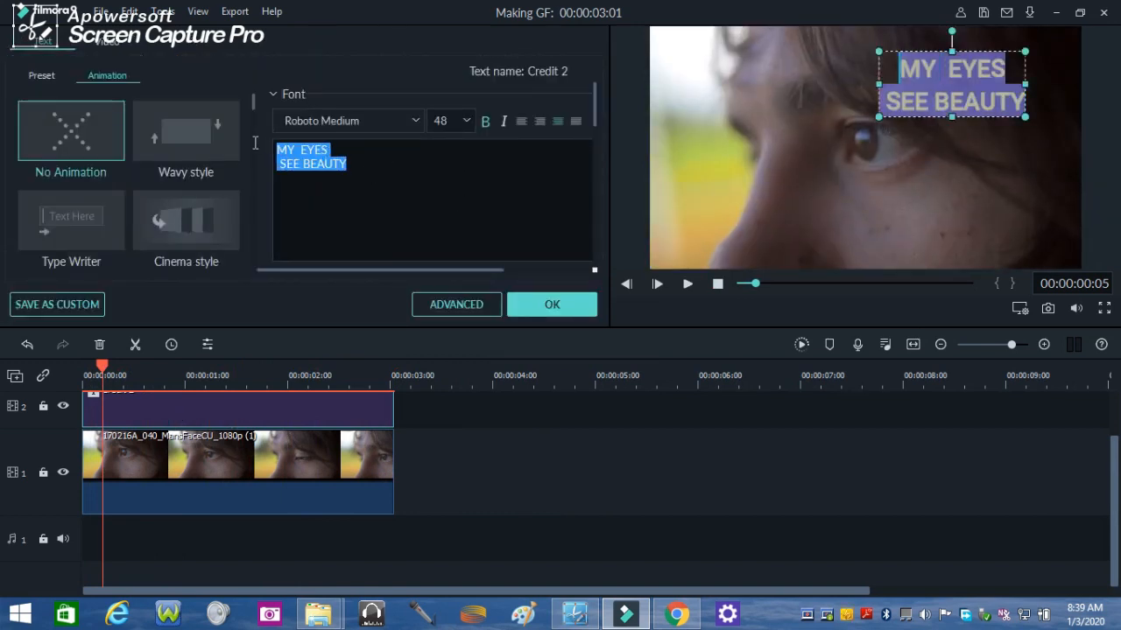
pyautogui.click(338, 201)
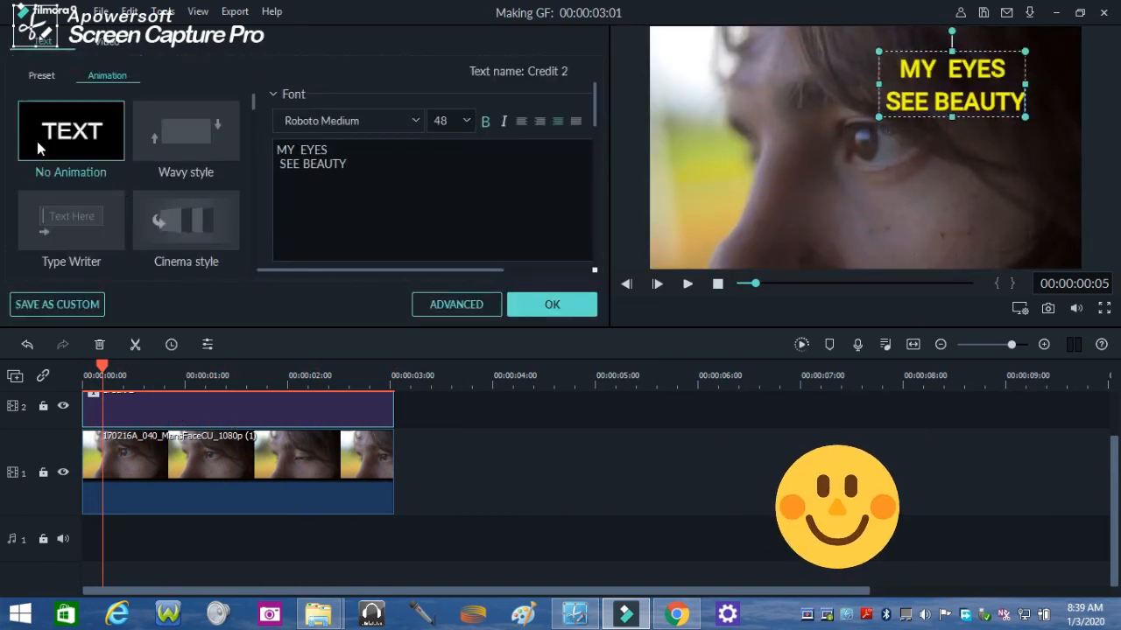
pyautogui.scroll(-4, 253, 107)
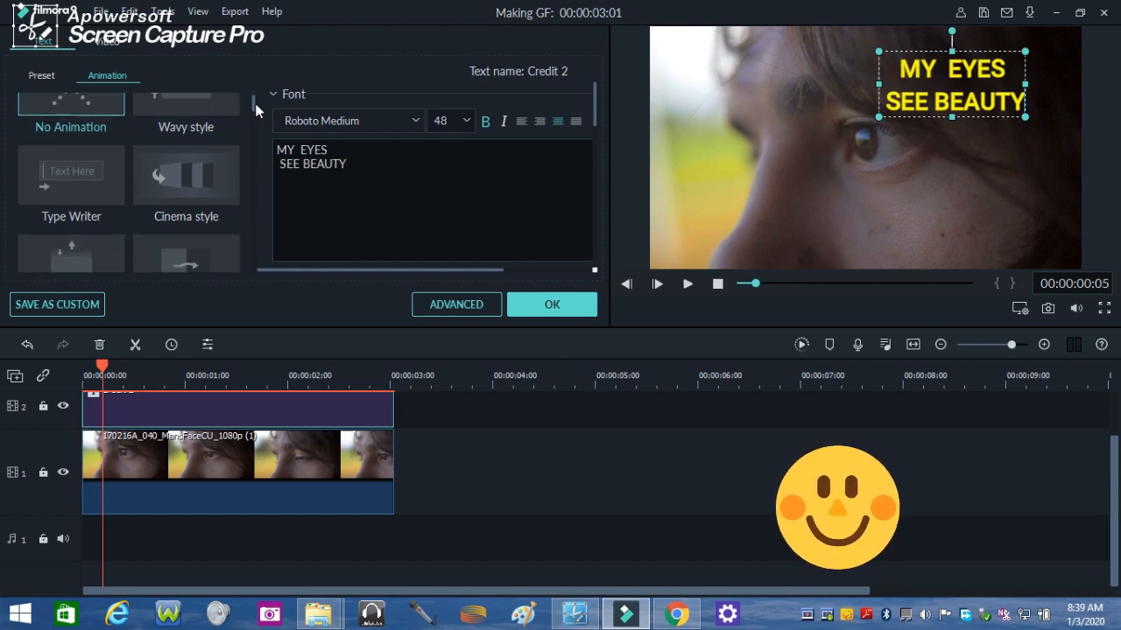
pyautogui.moveTo(252, 110); pyautogui.dragTo(247, 132)
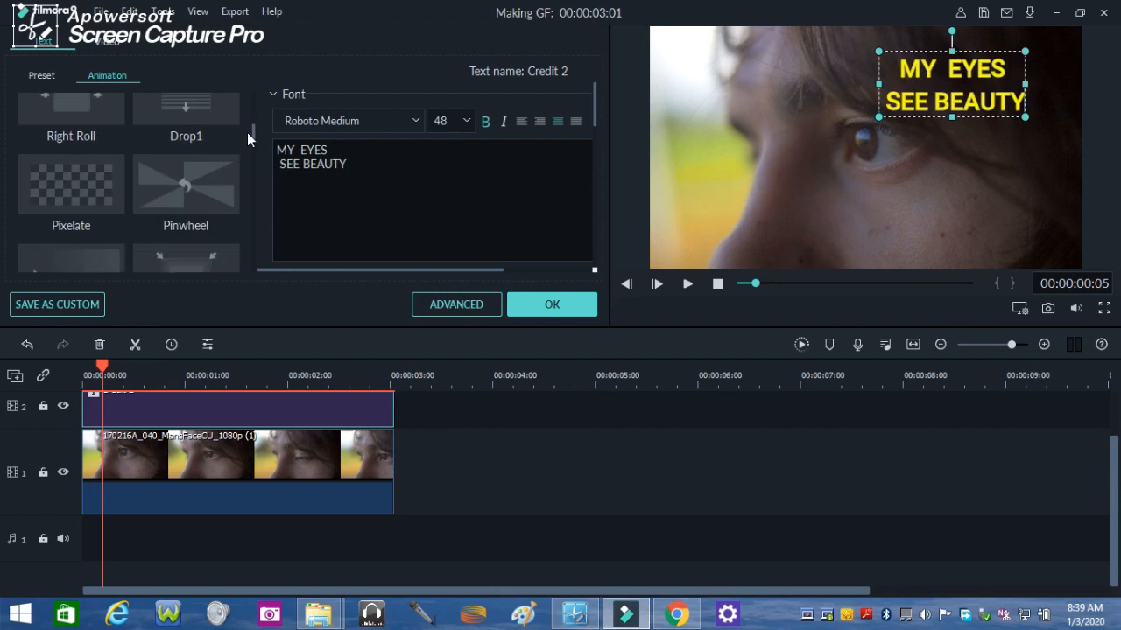
pyautogui.doubleClick(209, 191)
pyautogui.click(566, 298)
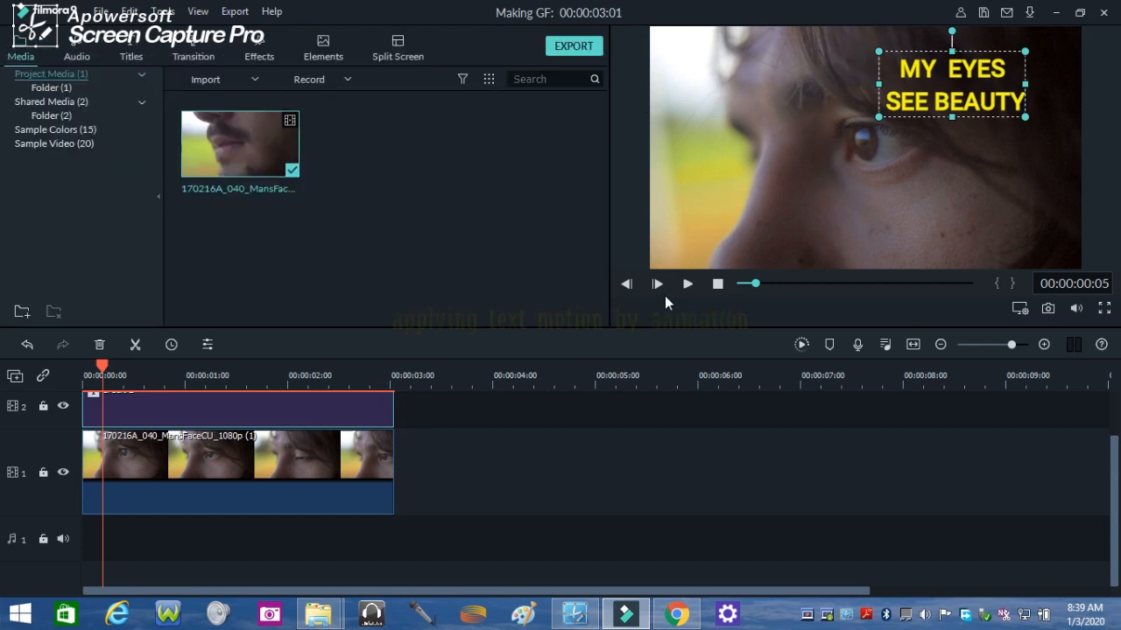
pyautogui.click(687, 284)
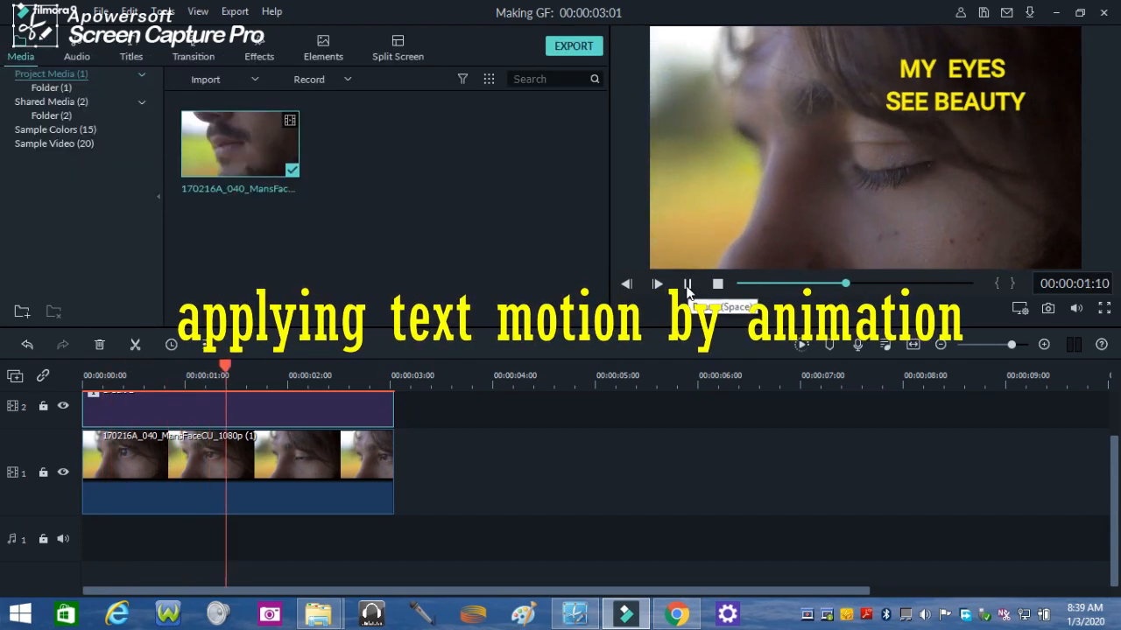
# - Reapply the Pinwheel animation to the whole title text and play the timeline from the start
pyautogui.doubleClick(242, 397)
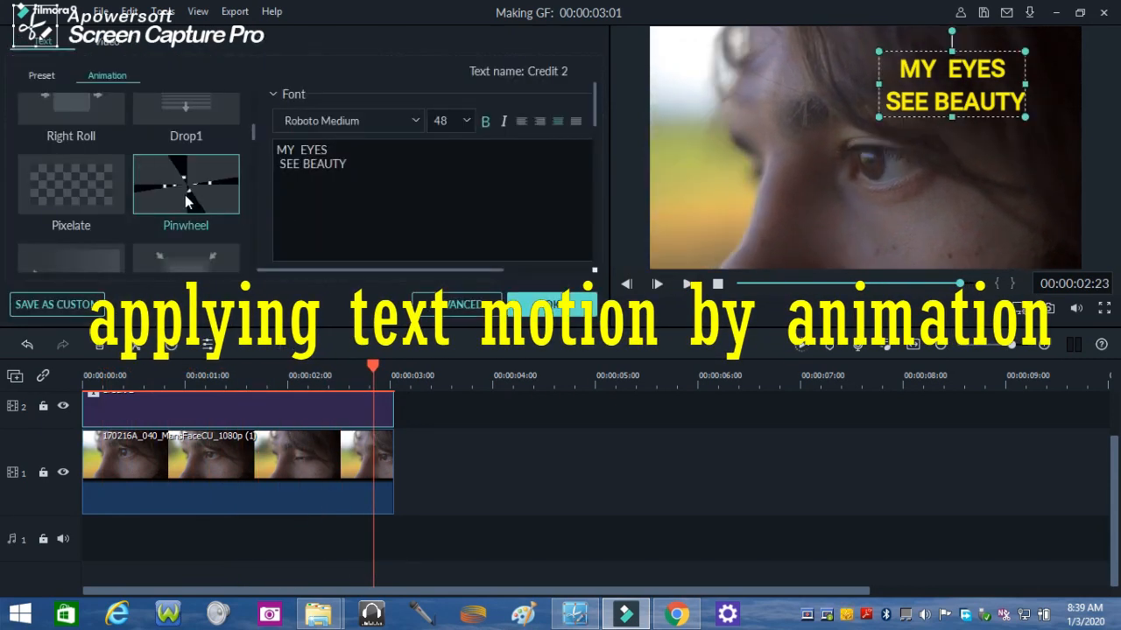
pyautogui.moveTo(348, 165); pyautogui.dragTo(275, 147)
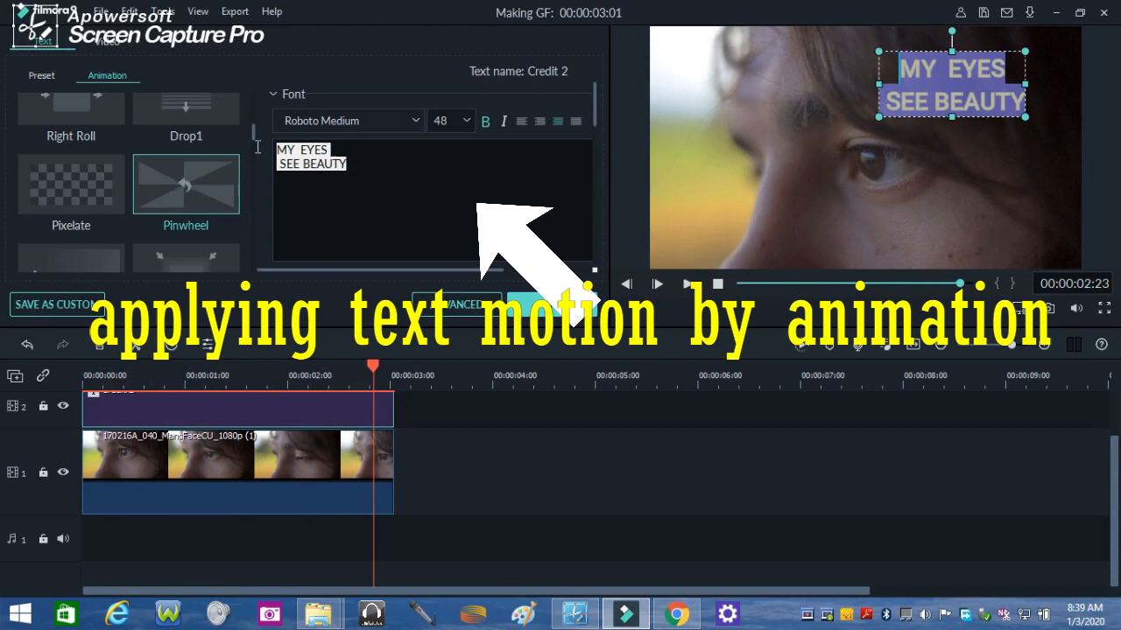
pyautogui.click(161, 179)
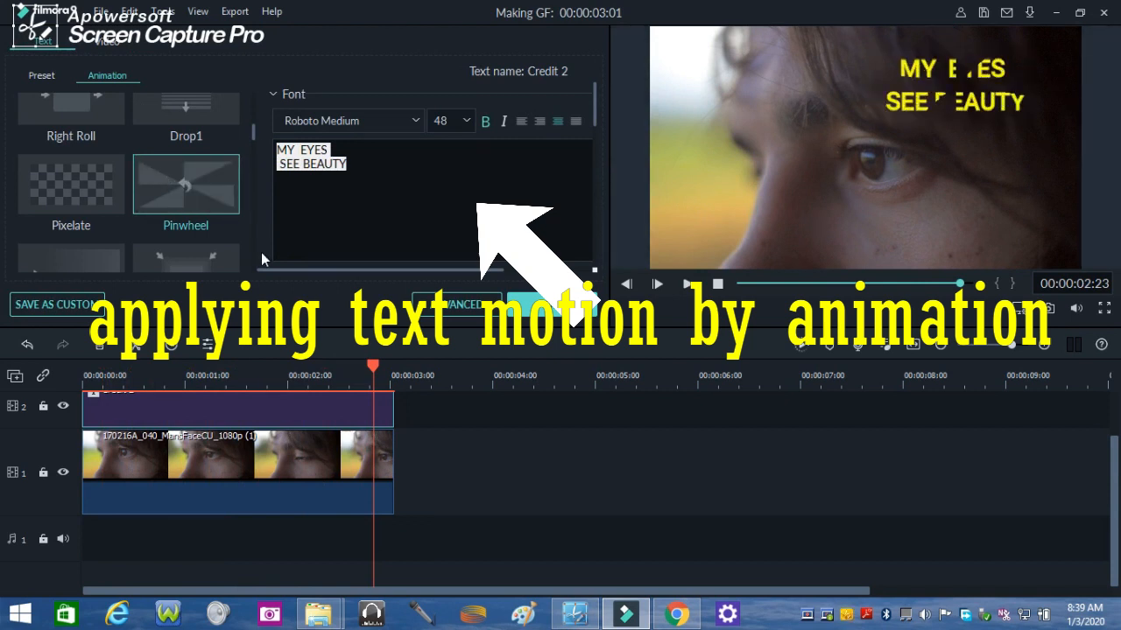
pyautogui.click(552, 310)
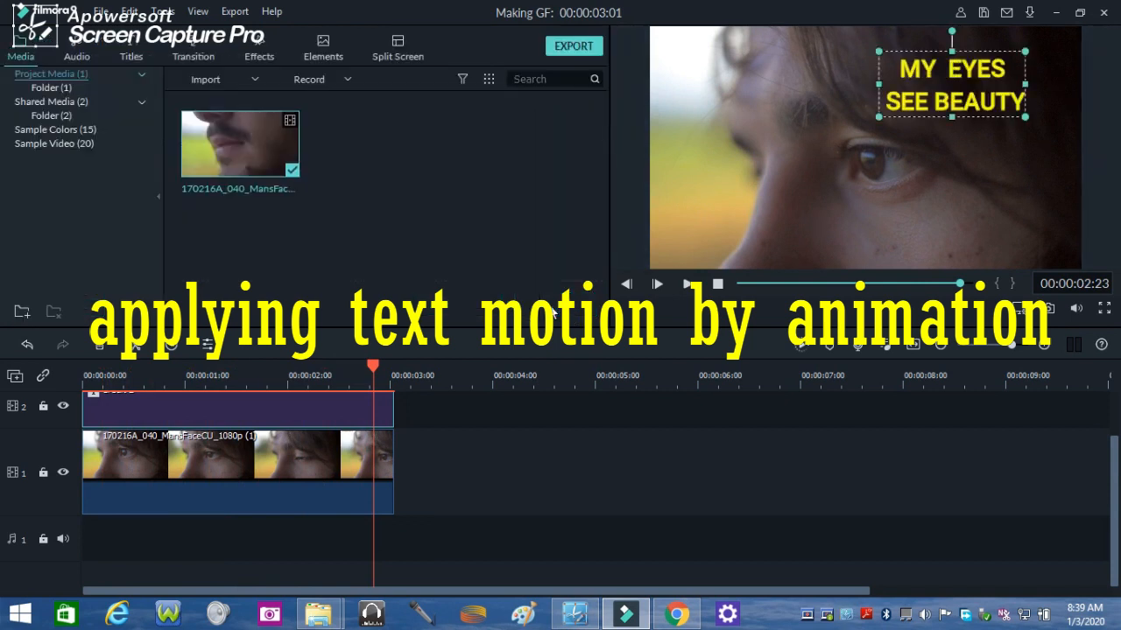
pyautogui.click(718, 284)
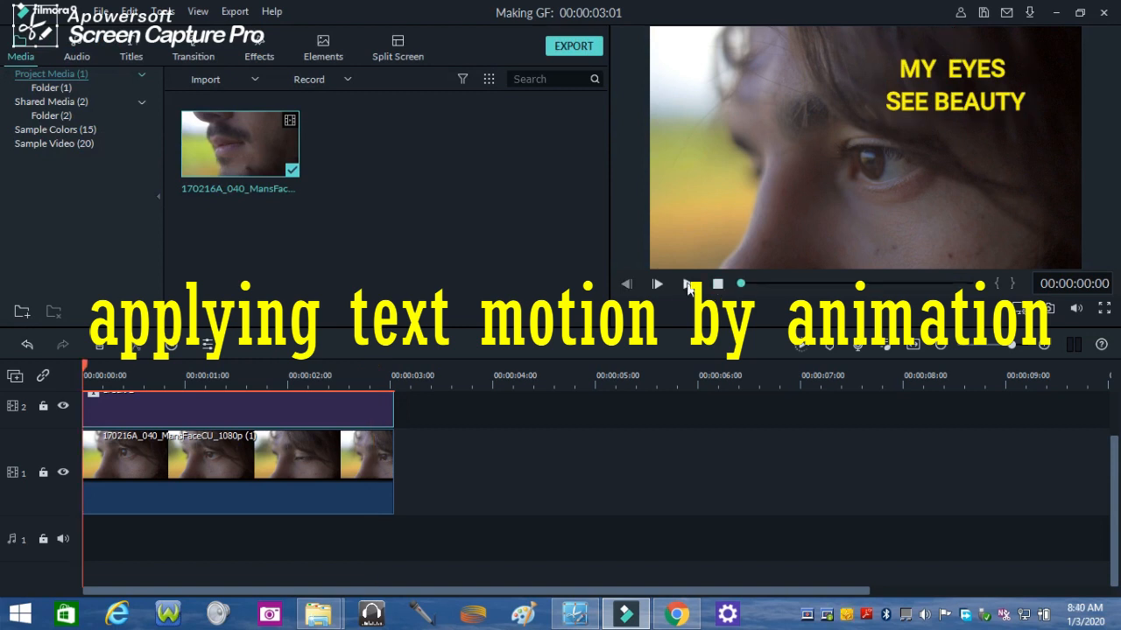
pyautogui.click(688, 285)
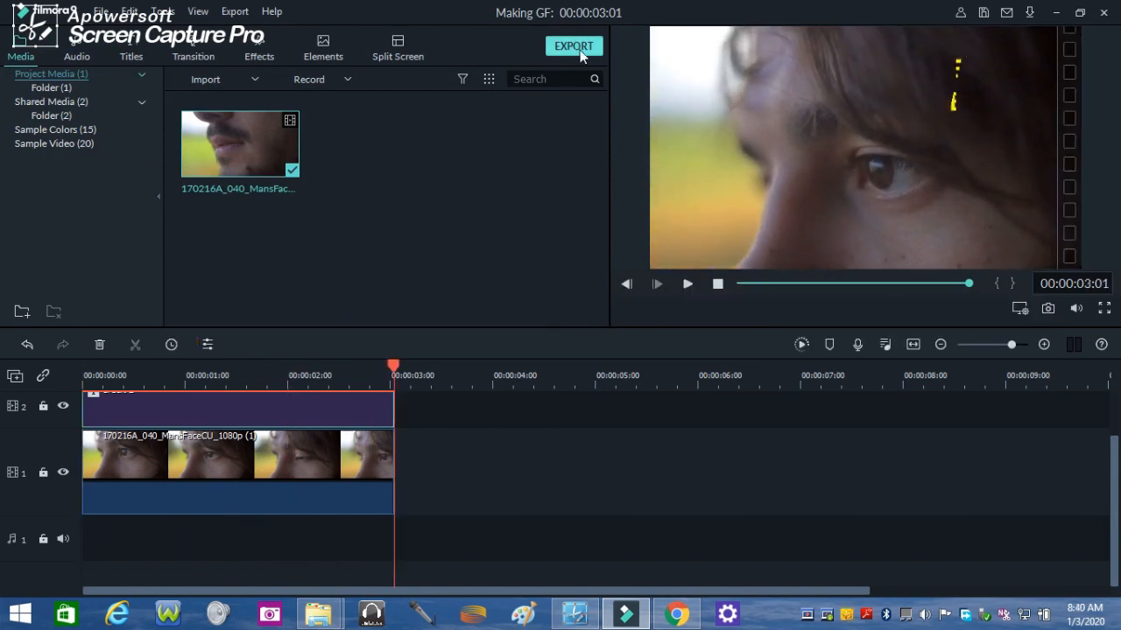
# - Export the project to the computer in GIF format with the name My Video GIF
pyautogui.click(573, 46)
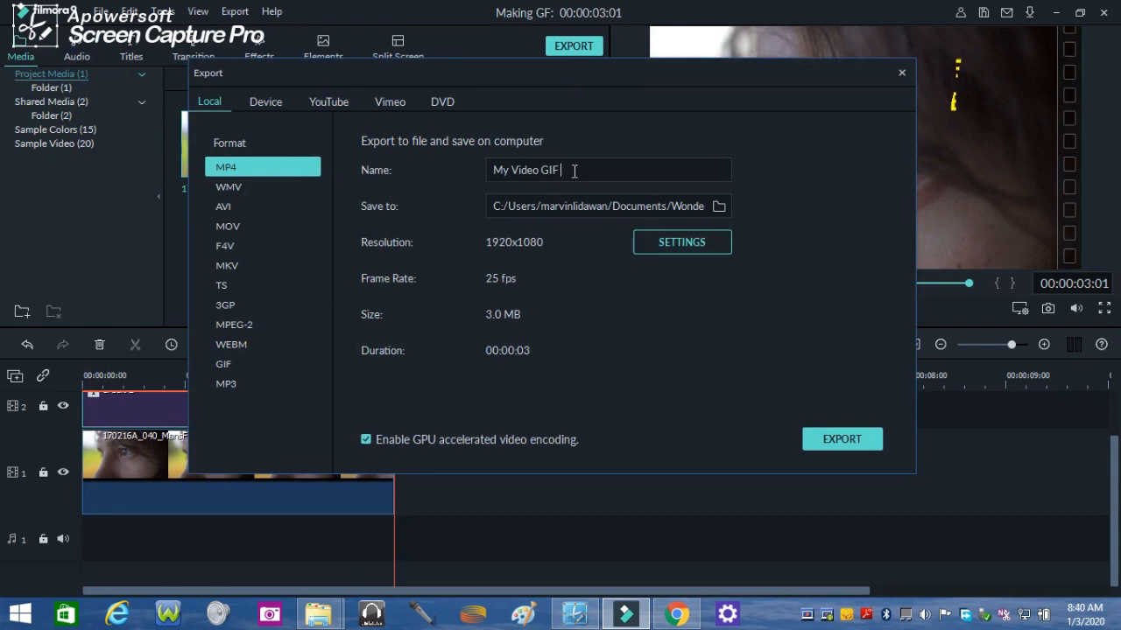
pyautogui.click(236, 364)
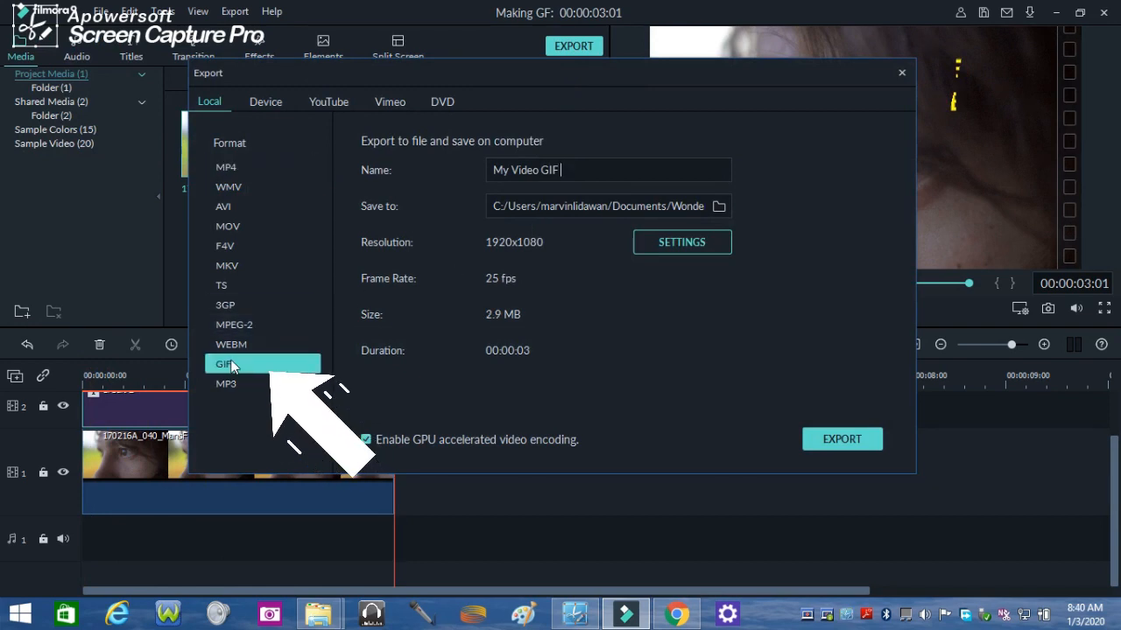
pyautogui.click(842, 440)
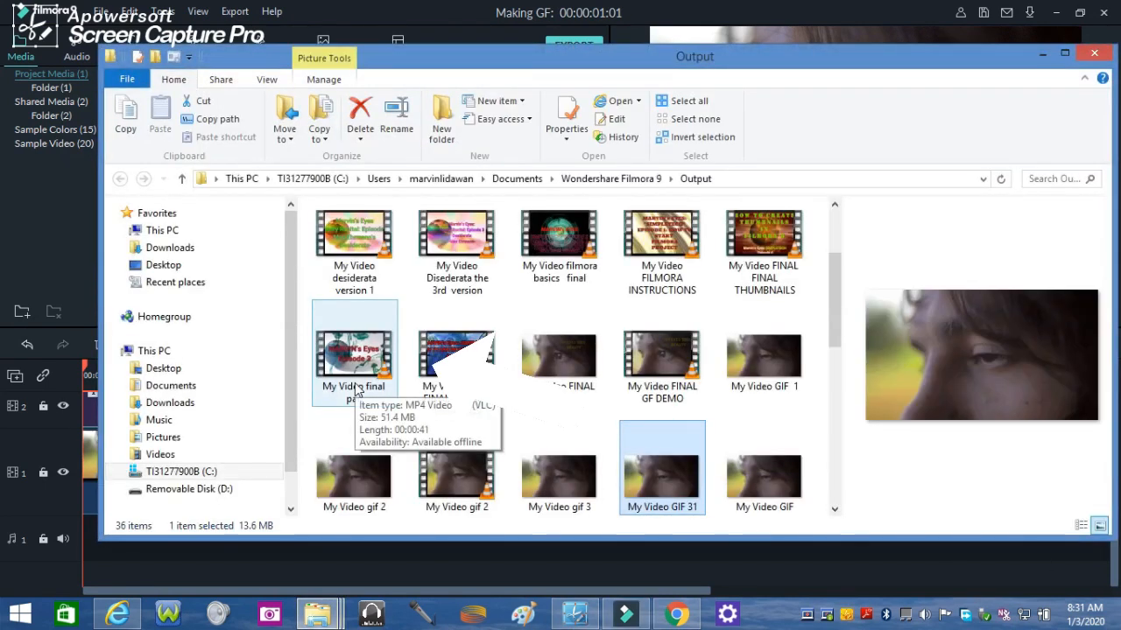
# - Open the exported My Video GIF 31 file from the Output folder in File Explorer to view it
pyautogui.rightClick(663, 477)
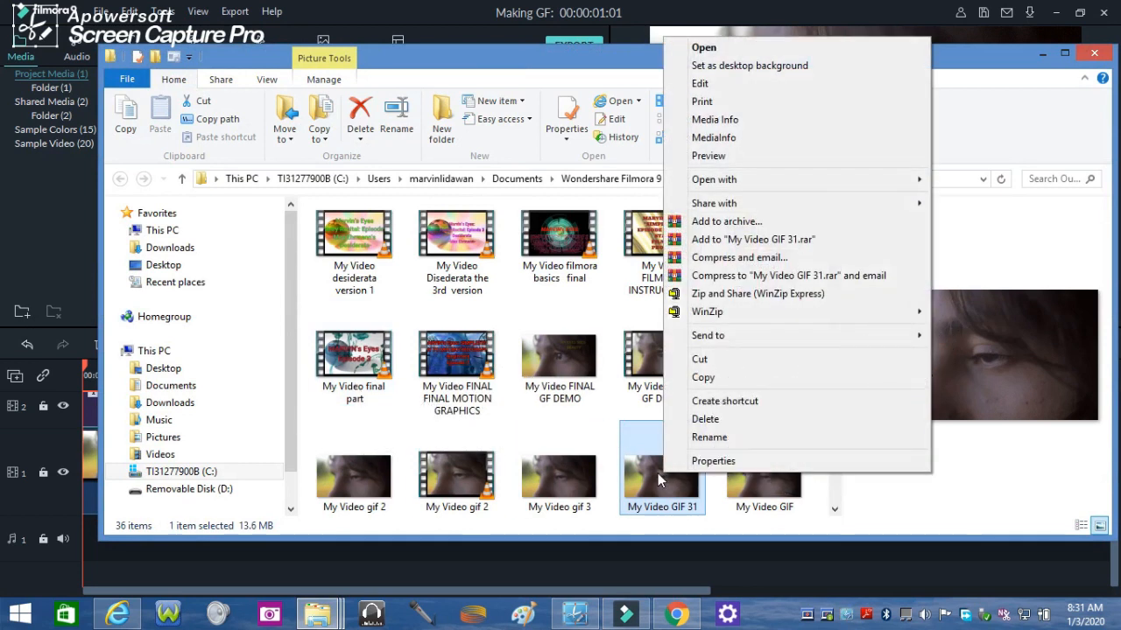
pyautogui.click(705, 48)
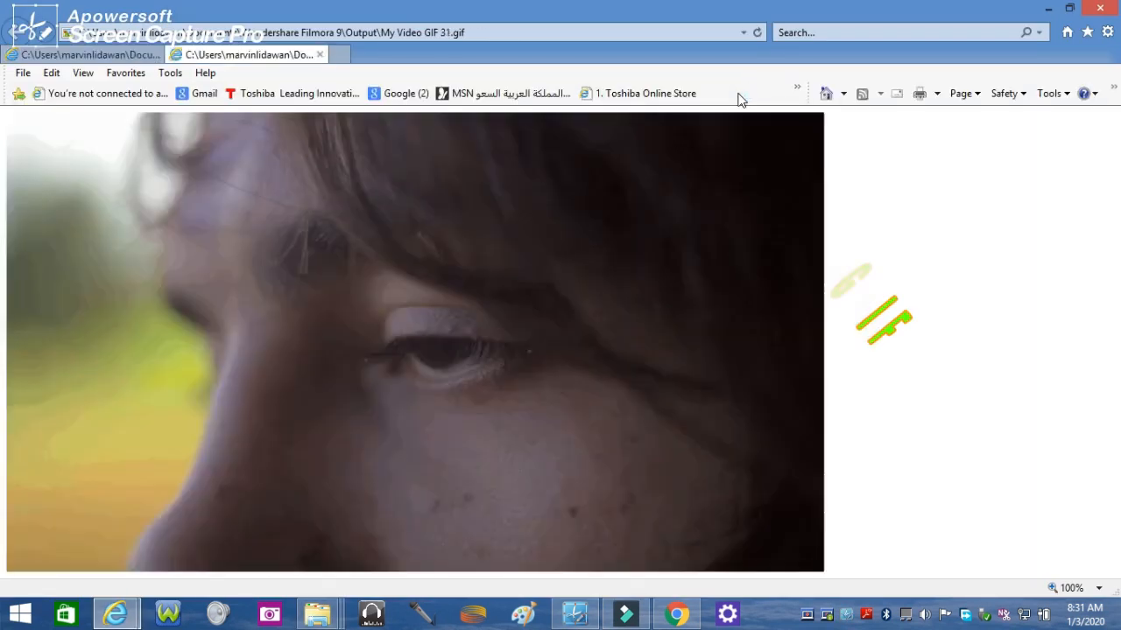